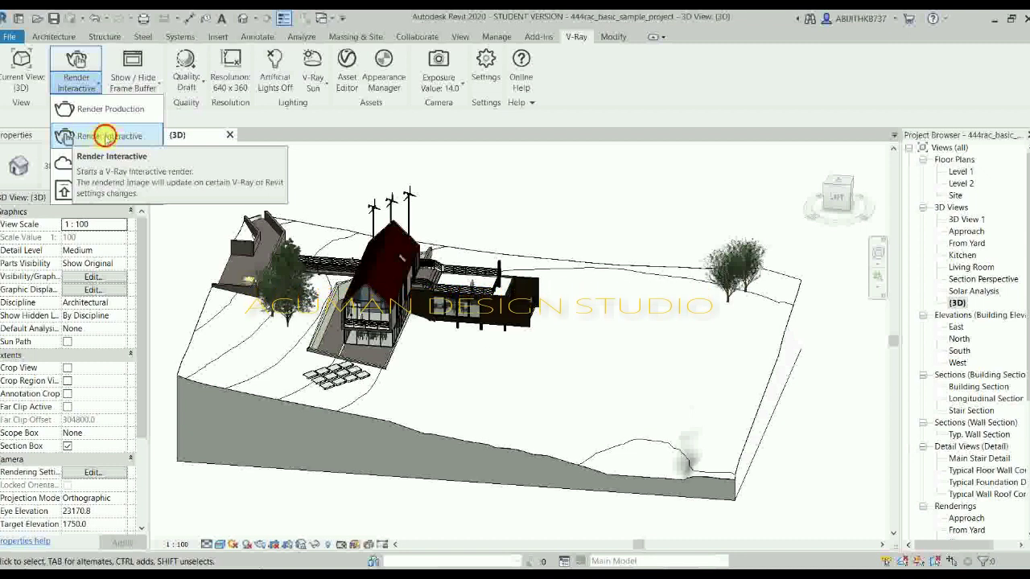
Step: Start a V-Ray interactive render of the 3D view and bring the frame buffer to the front
left_click(106, 138)
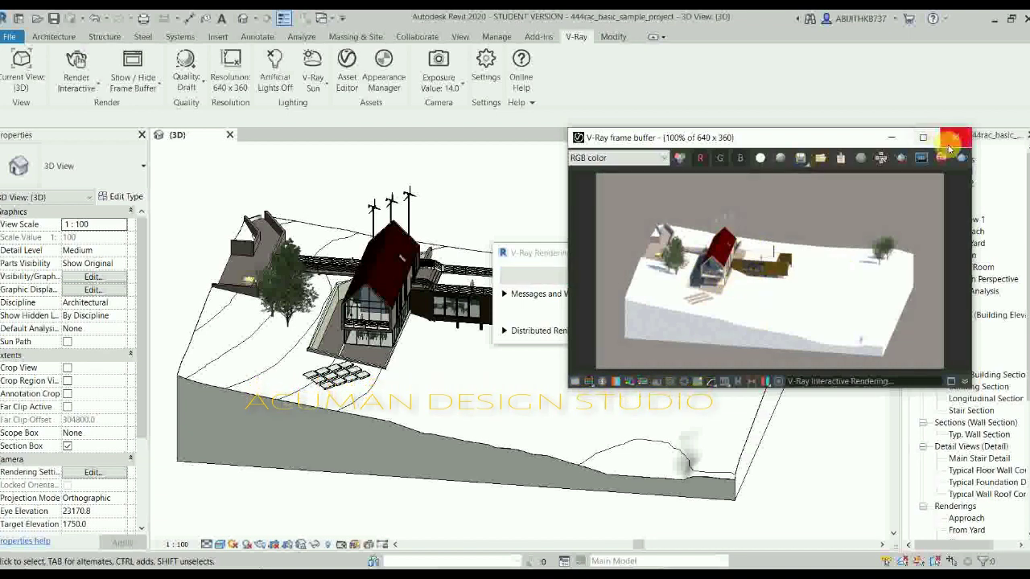
left_click(566, 257)
left_click(587, 172)
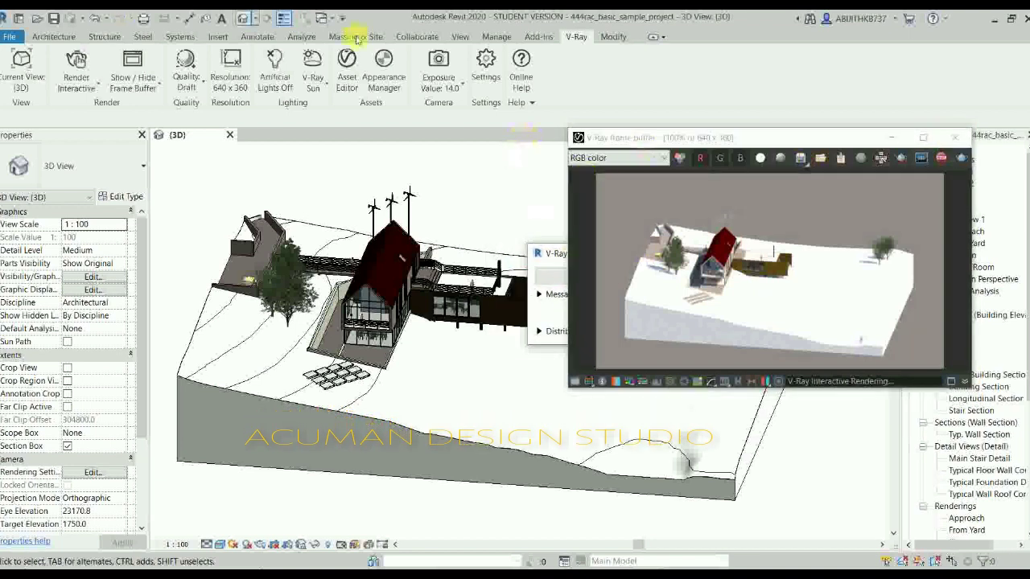
Step: Switch the V-Ray environment lighting to No Light, check the frame buffer, and close the light settings
left_click(319, 68)
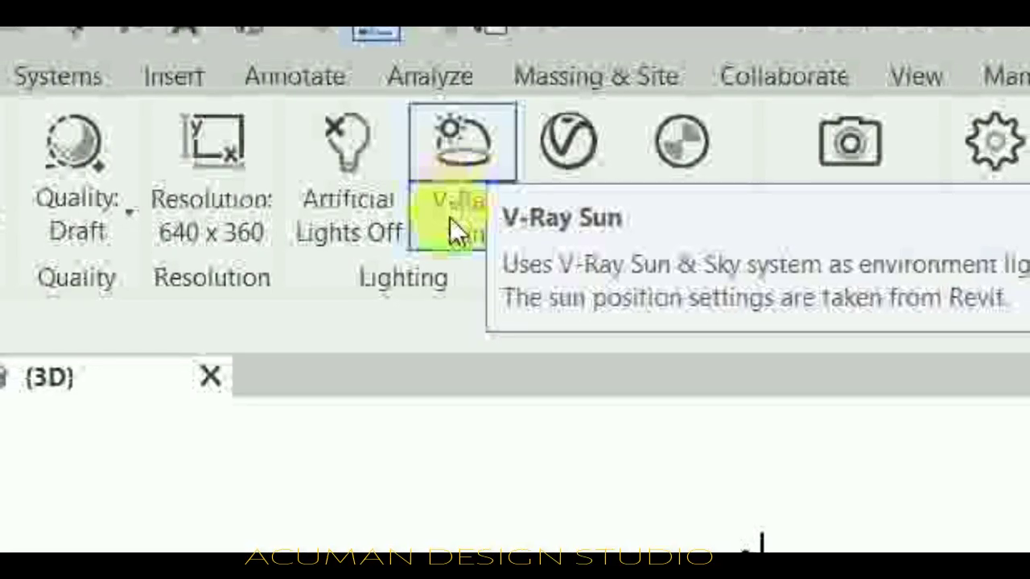
left_click(451, 215)
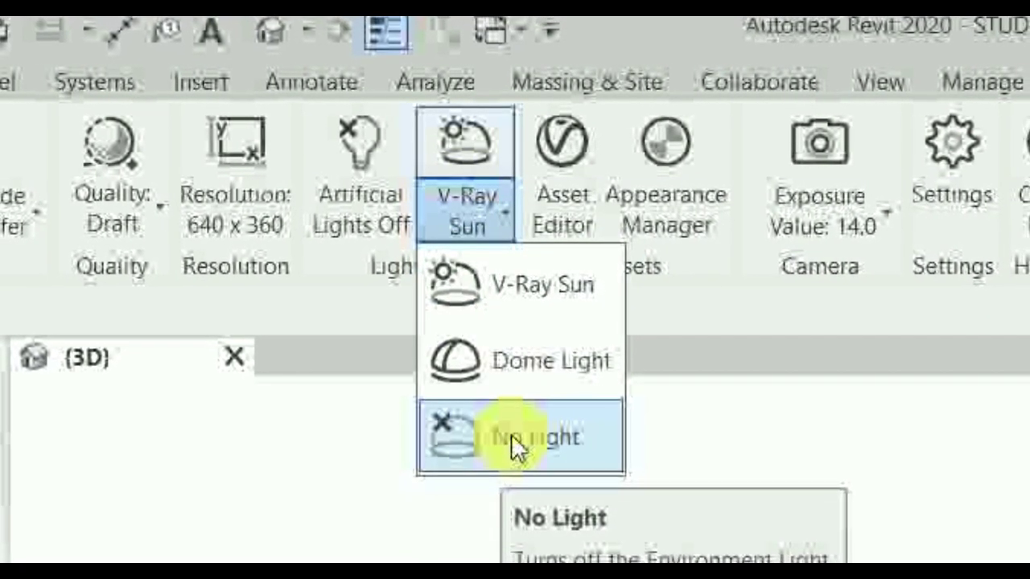
left_click(511, 434)
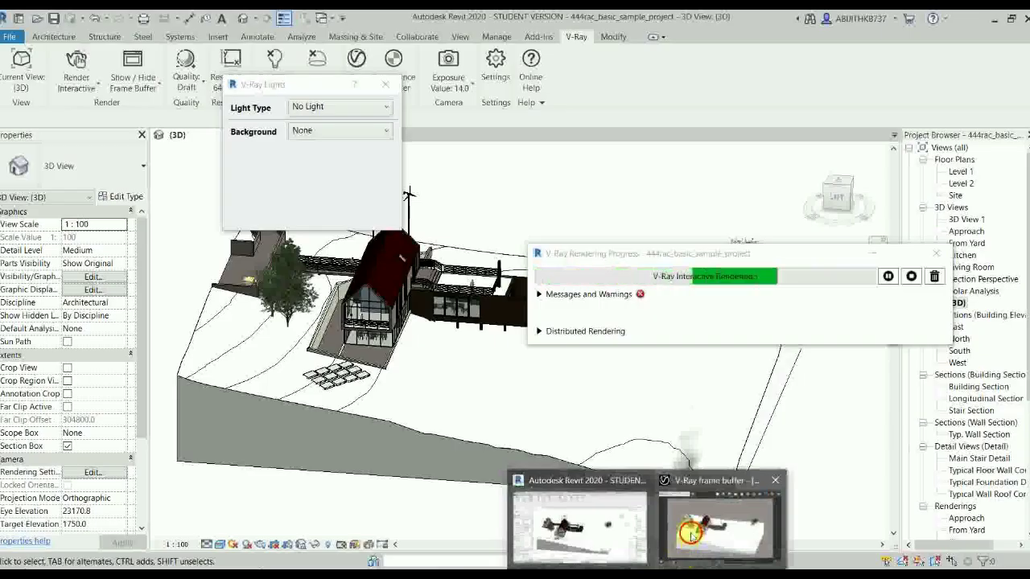
left_click(690, 552)
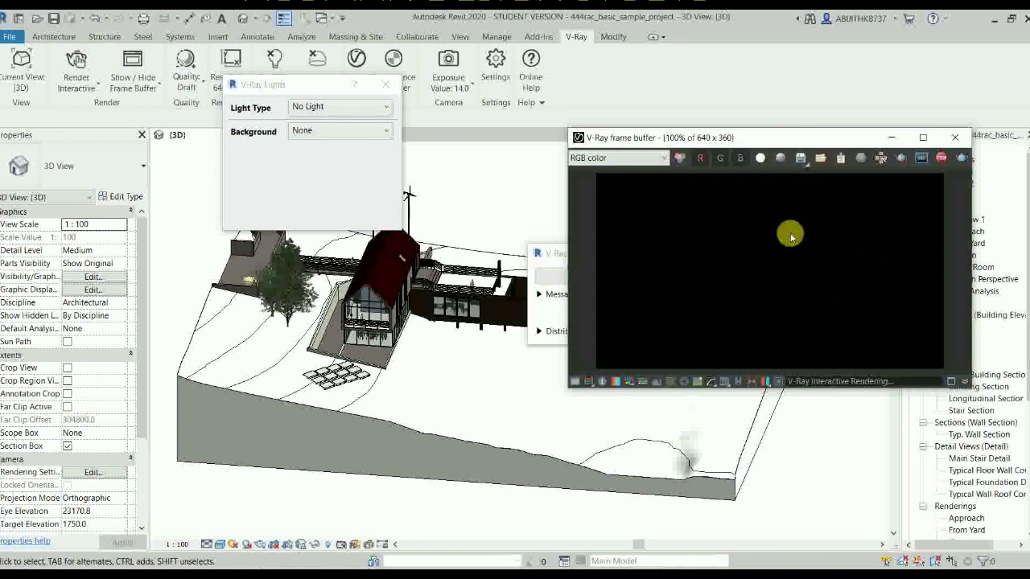
left_click(387, 85)
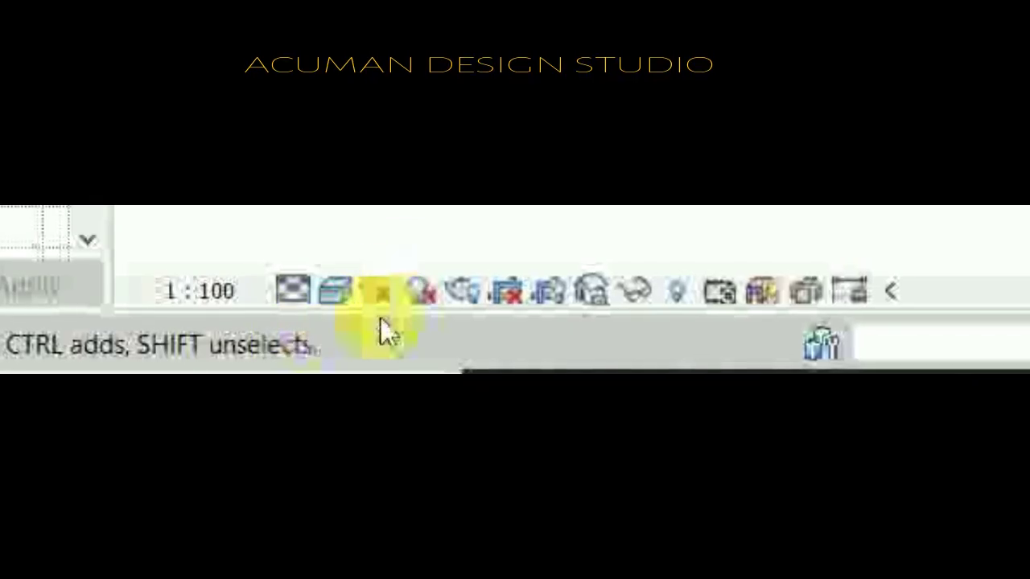
Step: Turn on shadows in the 3D view and set the sun settings to a Single Day solar study
left_click(432, 299)
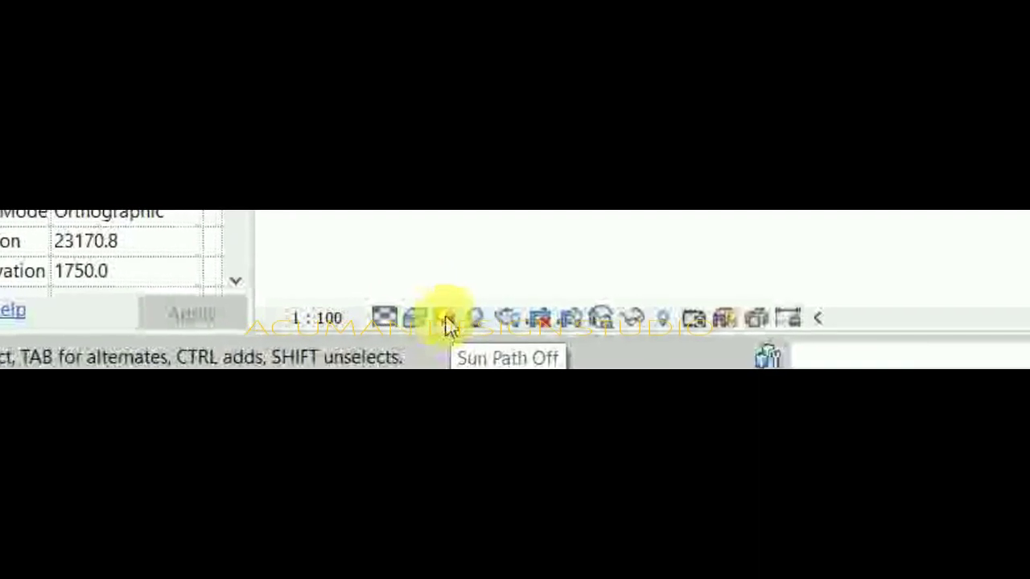
left_click(433, 325)
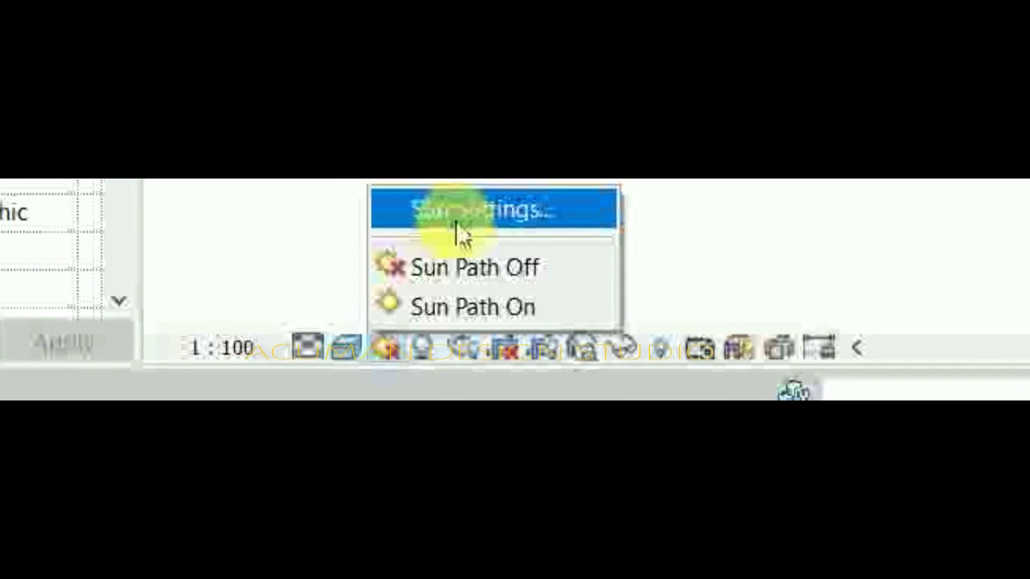
left_click(456, 220)
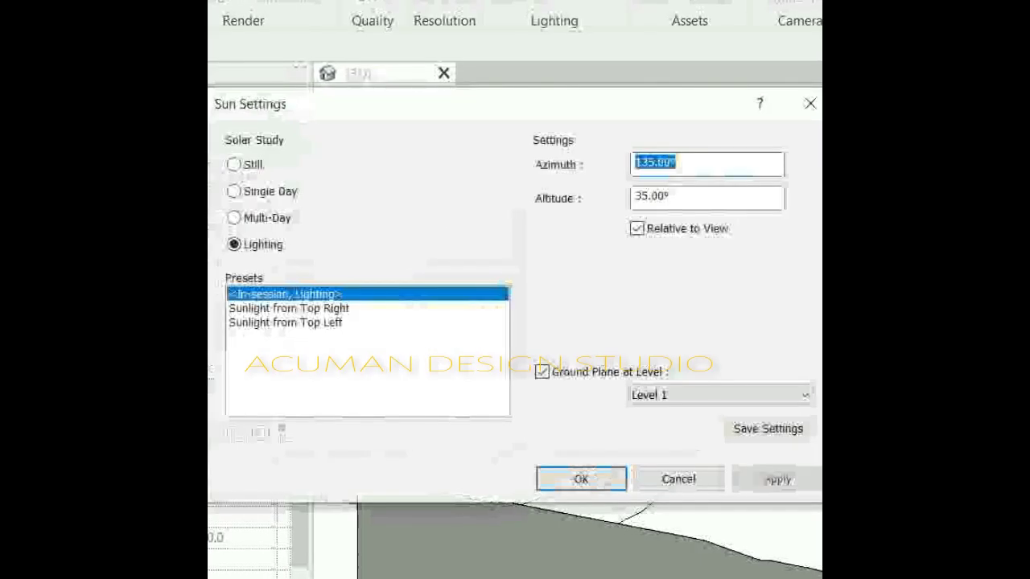
left_click_drag(339, 118, 381, 118)
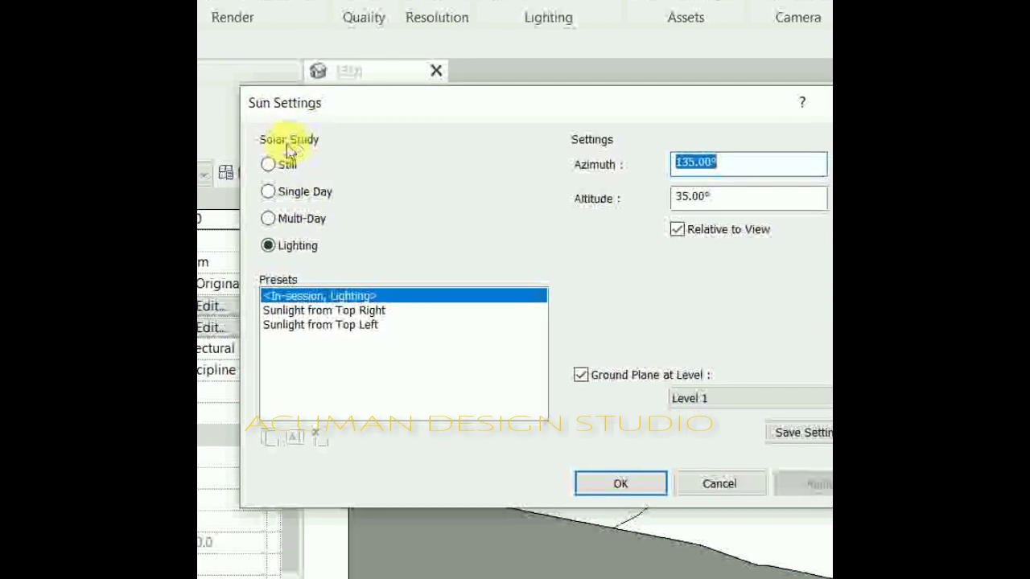
left_click(286, 193)
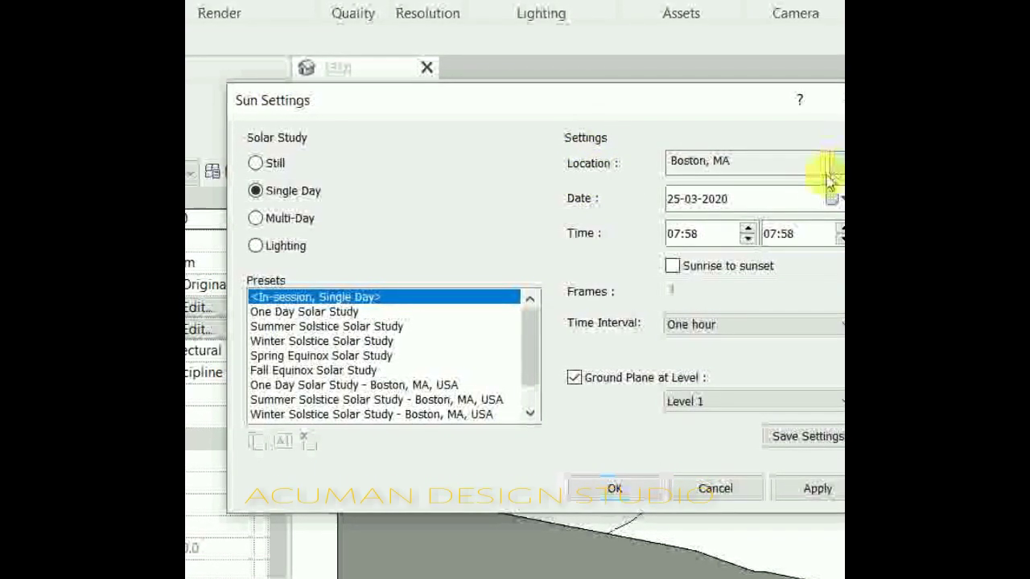
Step: Accept Boston, MA as the solar study location and set the date to 19-02-2020
left_click(835, 167)
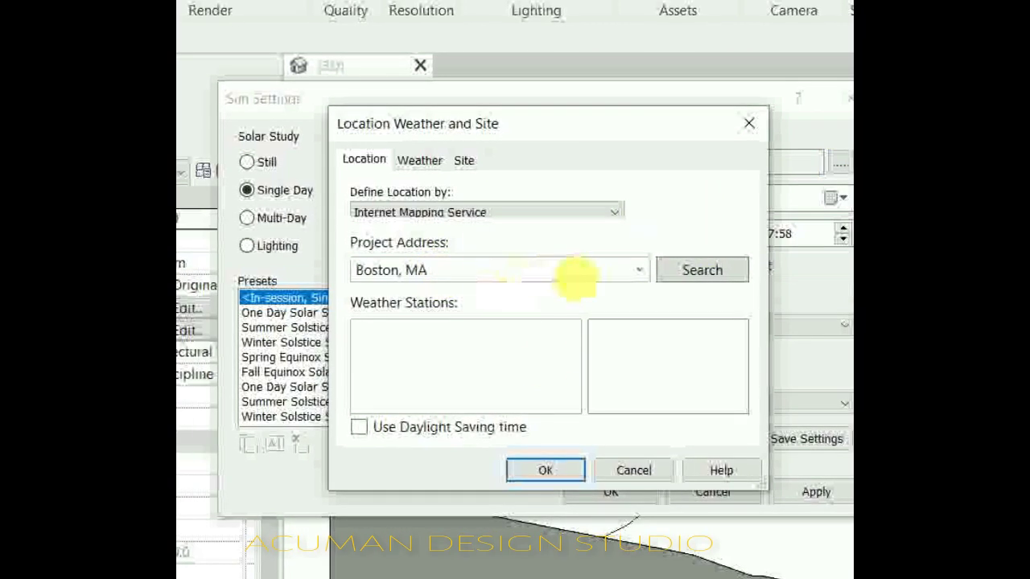
left_click(546, 475)
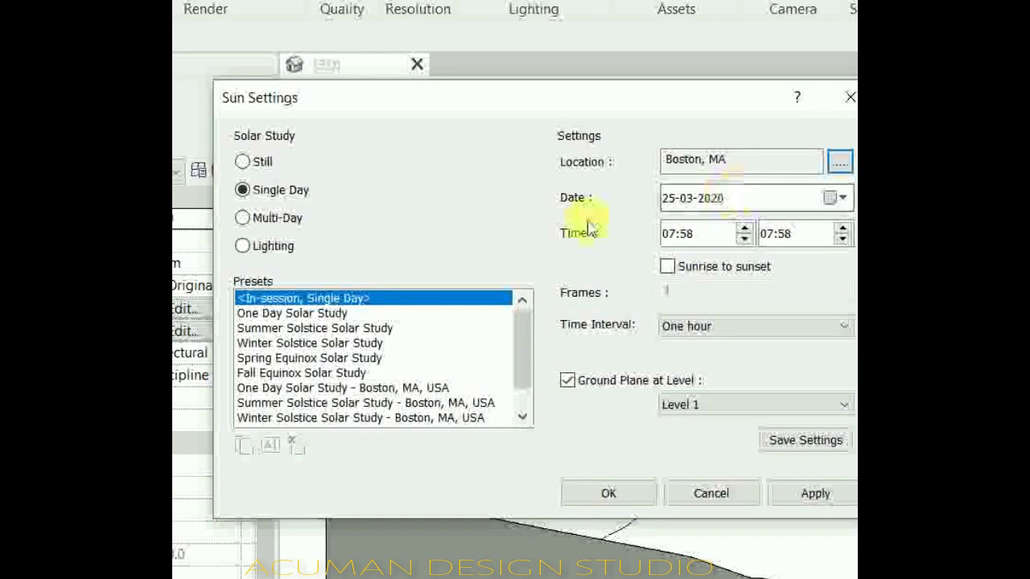
left_click(830, 200)
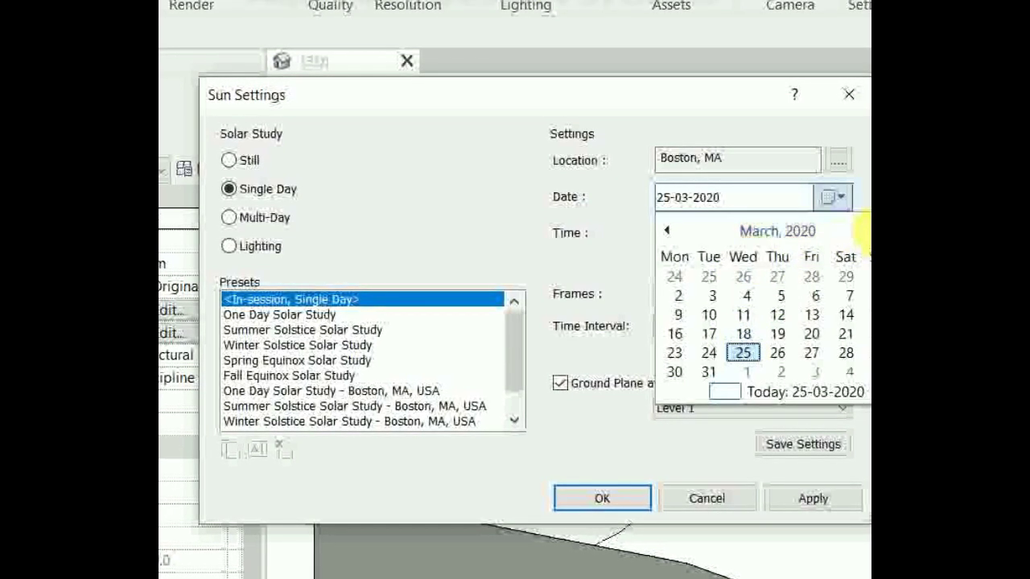
left_click(777, 231)
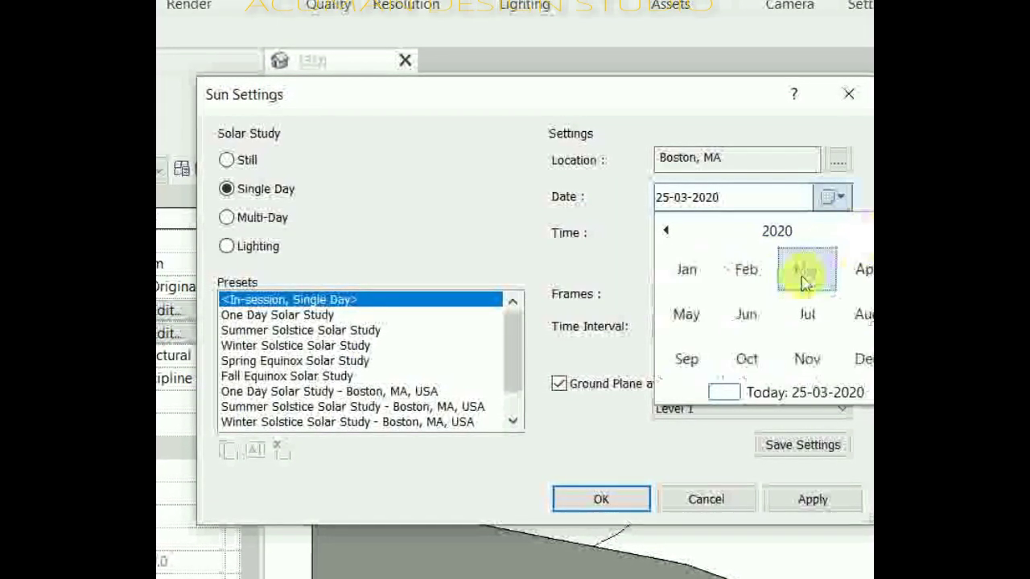
left_click(747, 274)
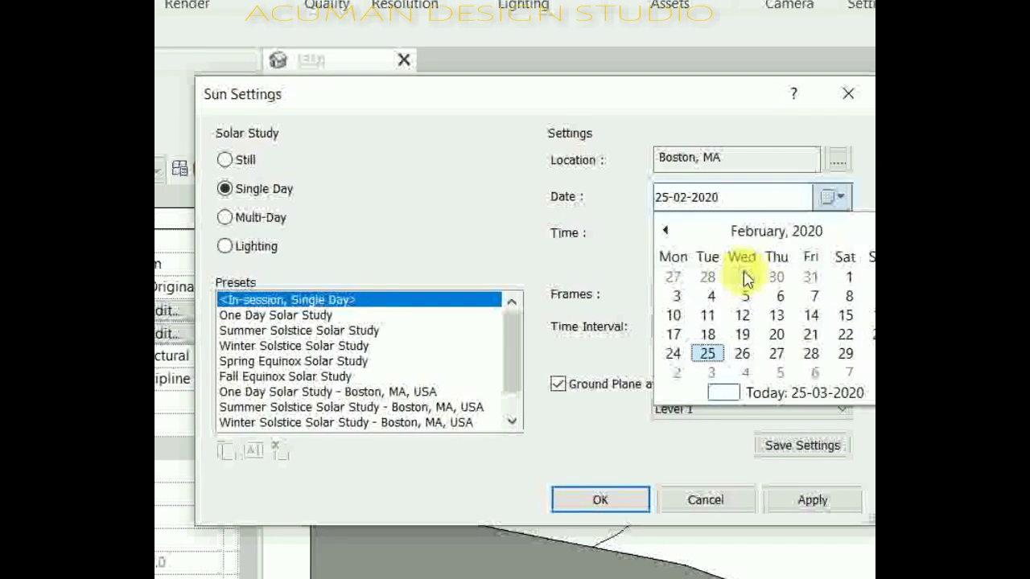
left_click(742, 336)
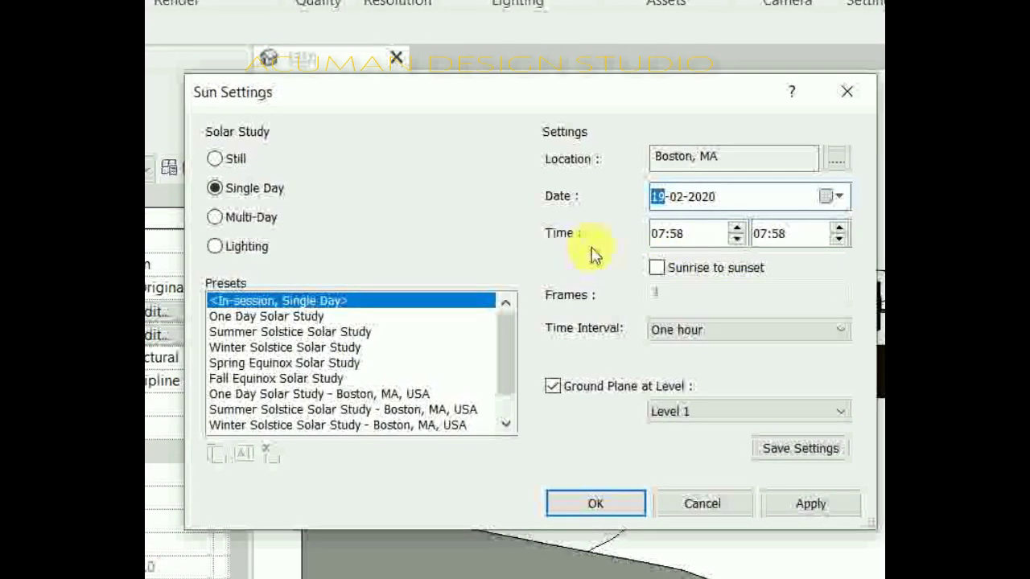
Step: Run the solar study from sunrise to sunset with a time interval of 30 minutes
left_click(653, 269)
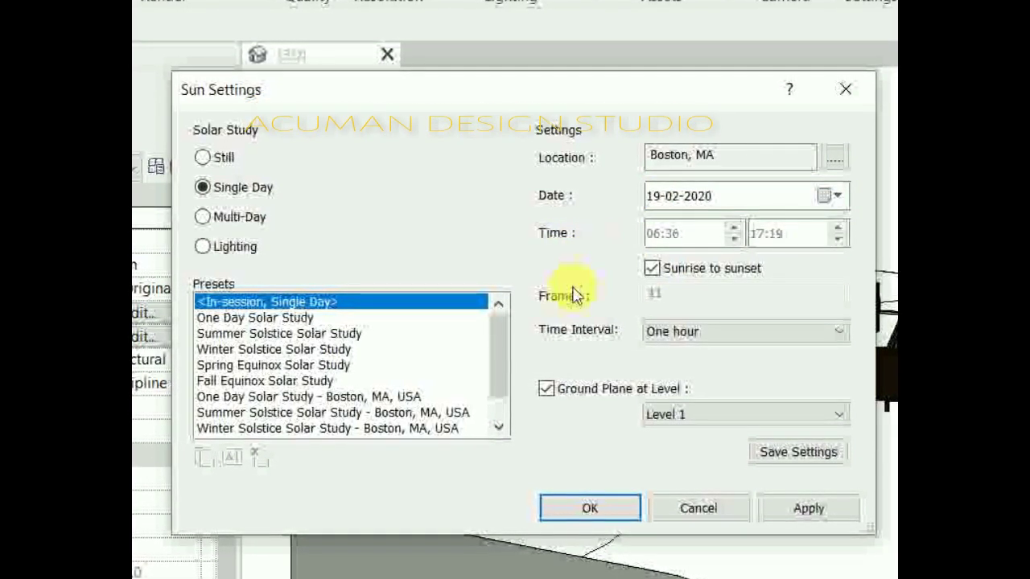
left_click(657, 332)
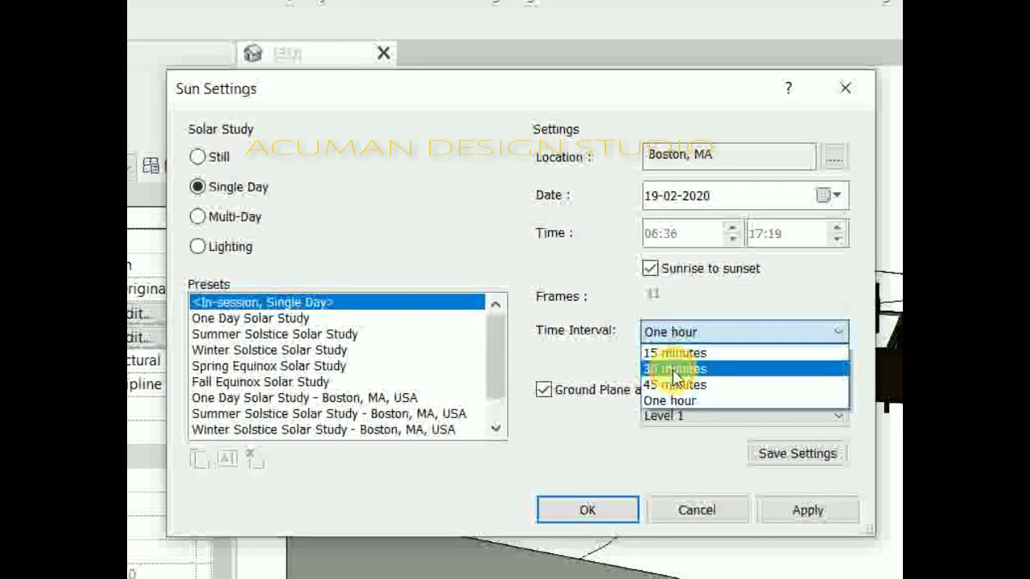
left_click(670, 369)
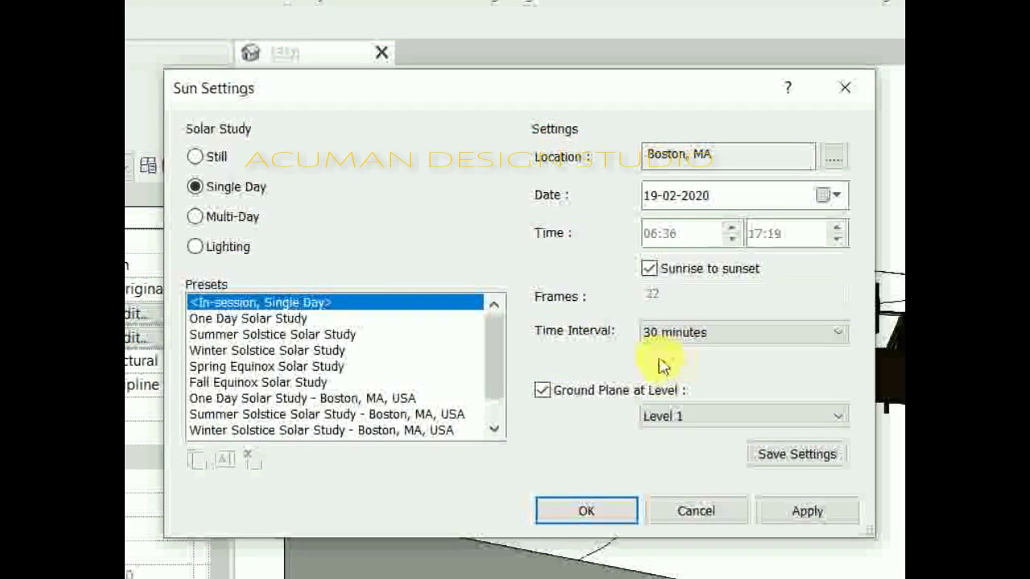
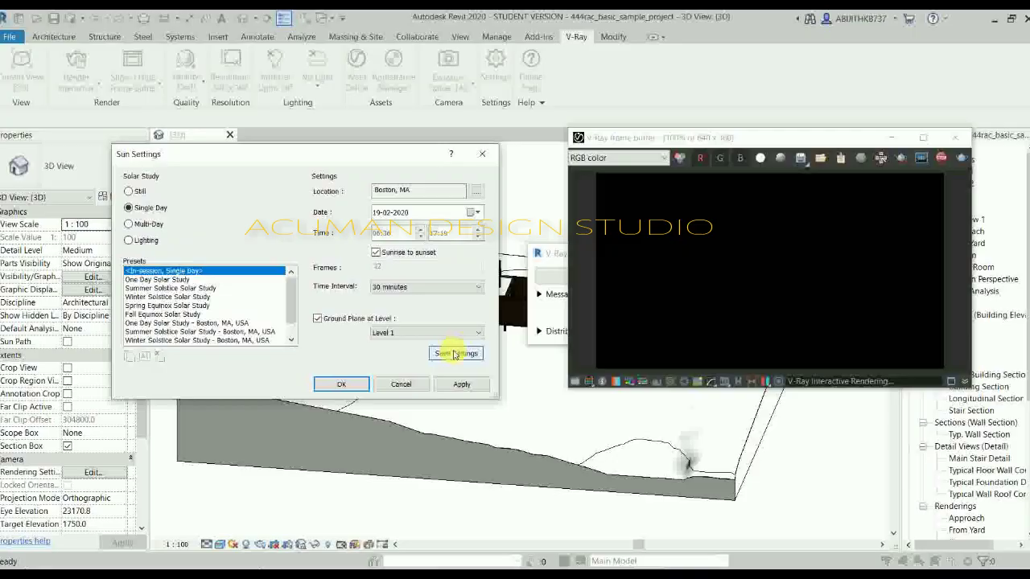
Step: Save the sun settings as a preset named SSS and accept the solar study settings
left_click(454, 354)
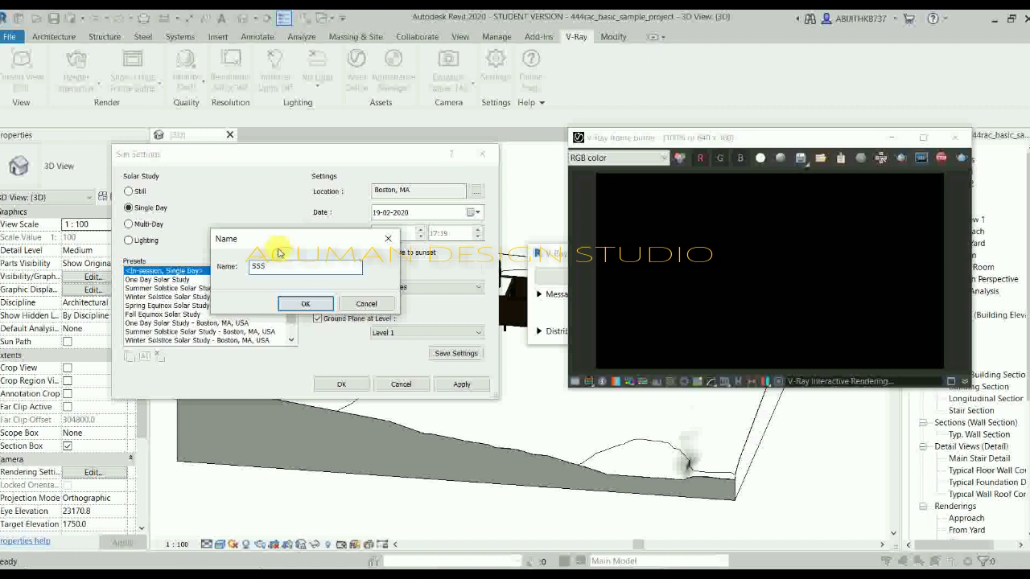
left_click(307, 304)
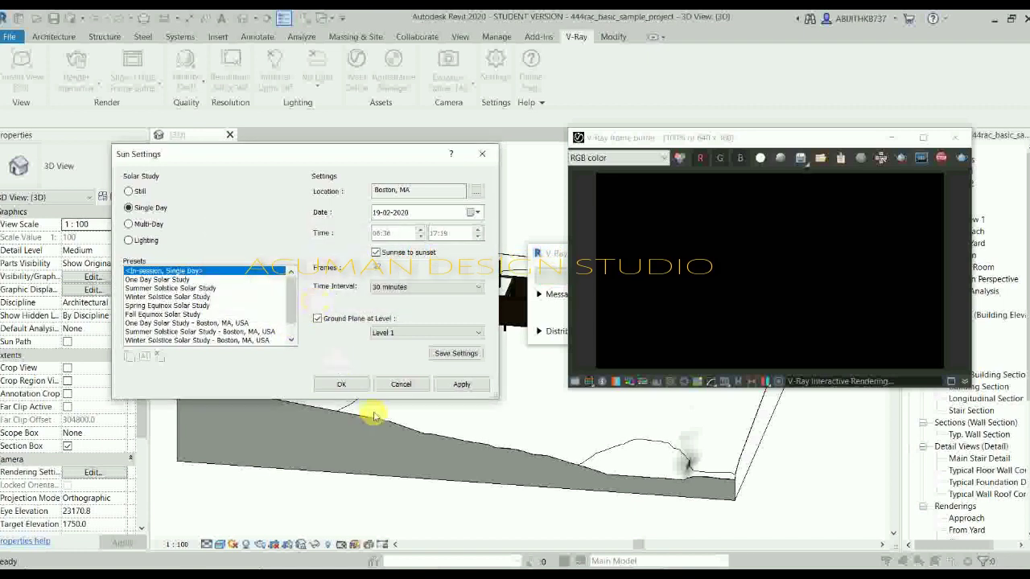
left_click(342, 384)
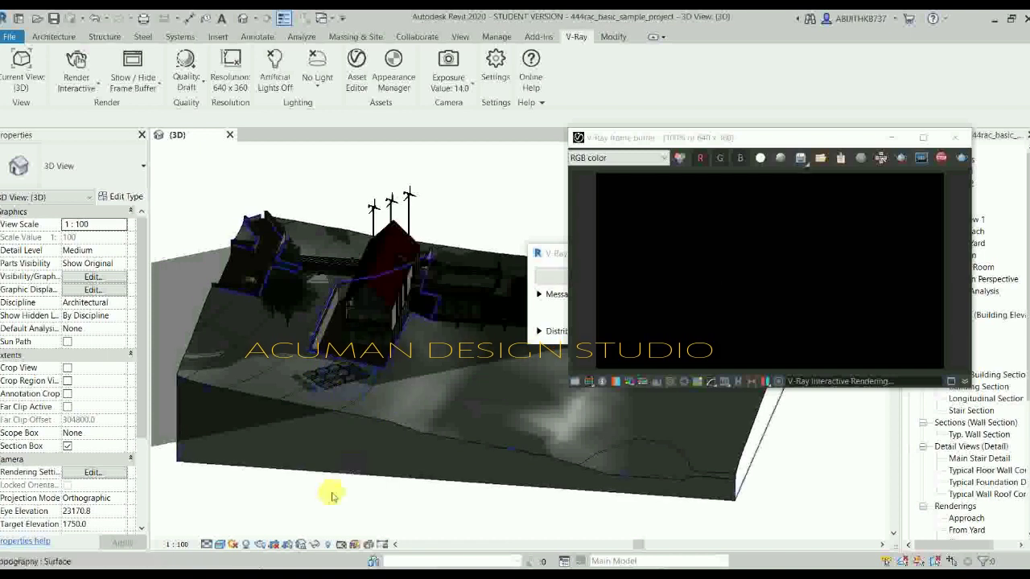
left_click(234, 547)
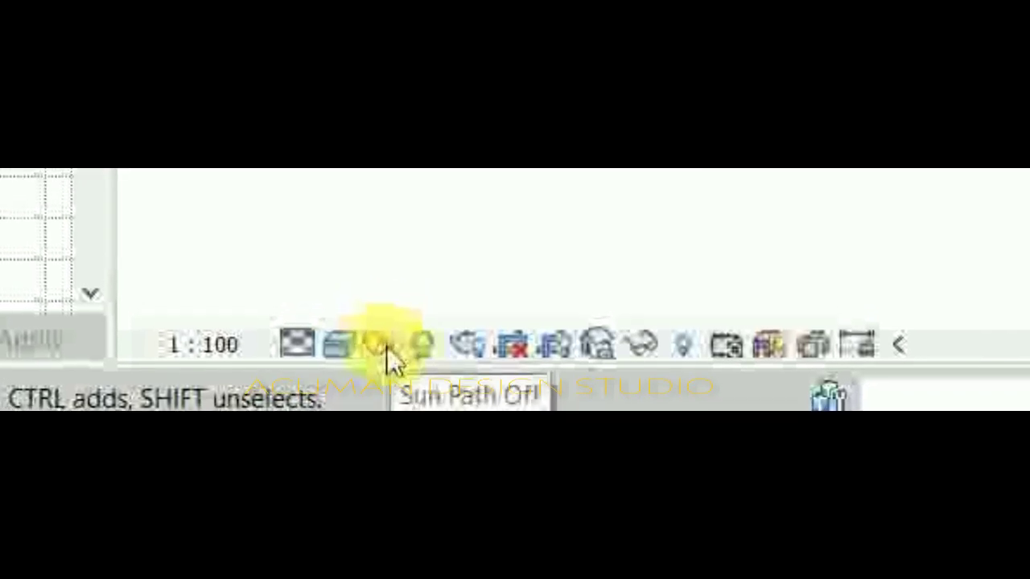
left_click(386, 351)
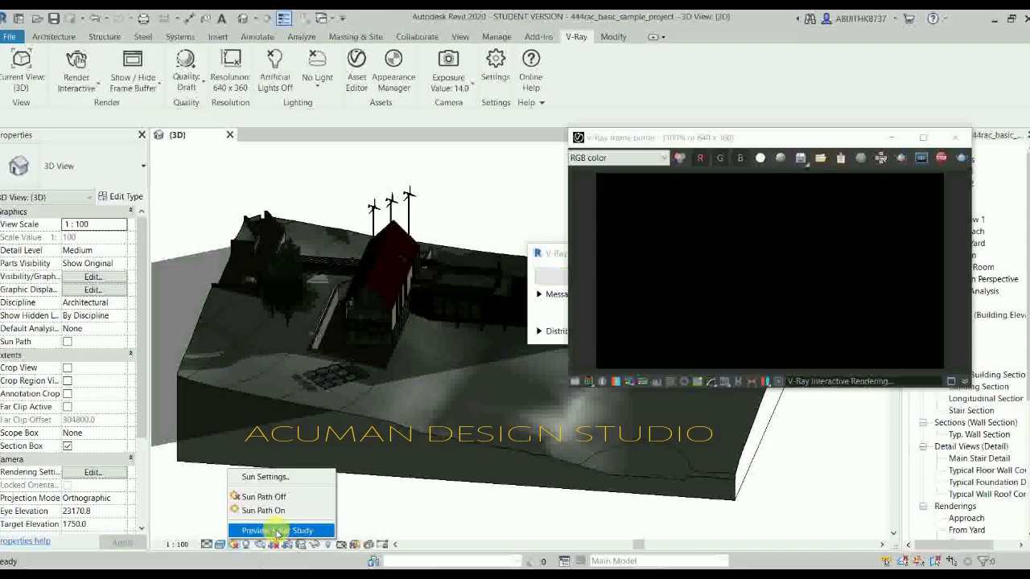
left_click(276, 531)
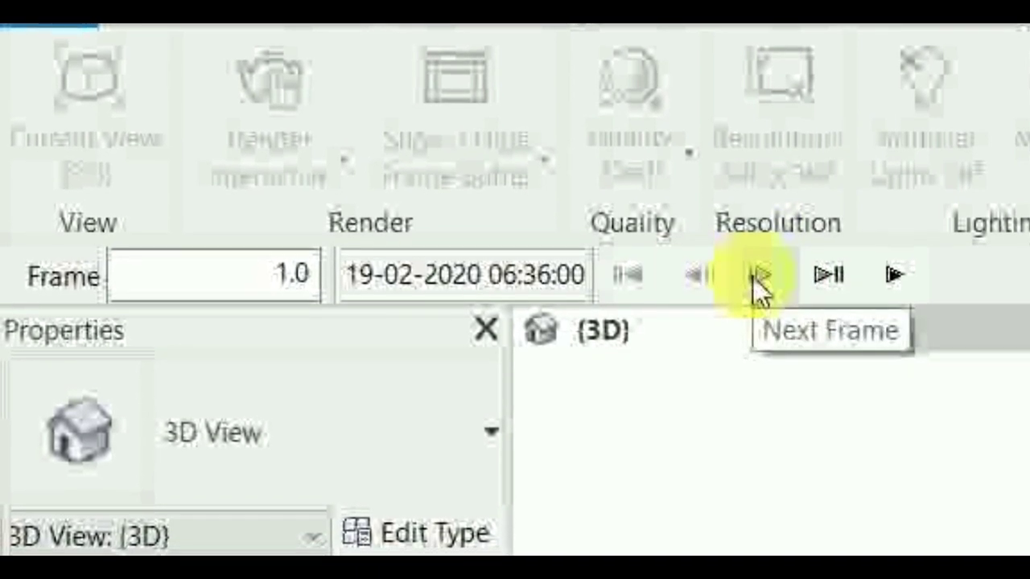
left_click(760, 270)
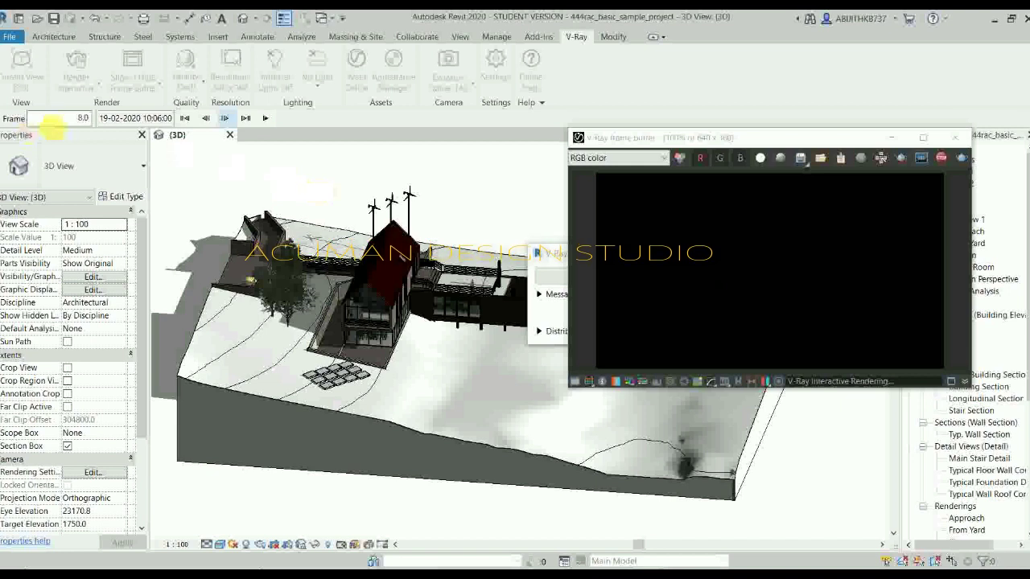
left_click(91, 122)
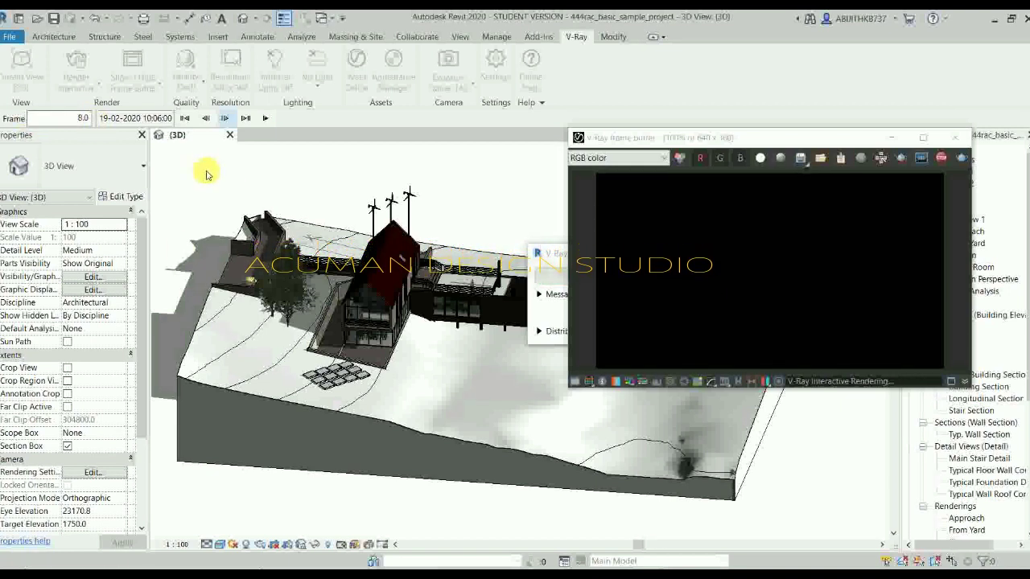
left_click(234, 544)
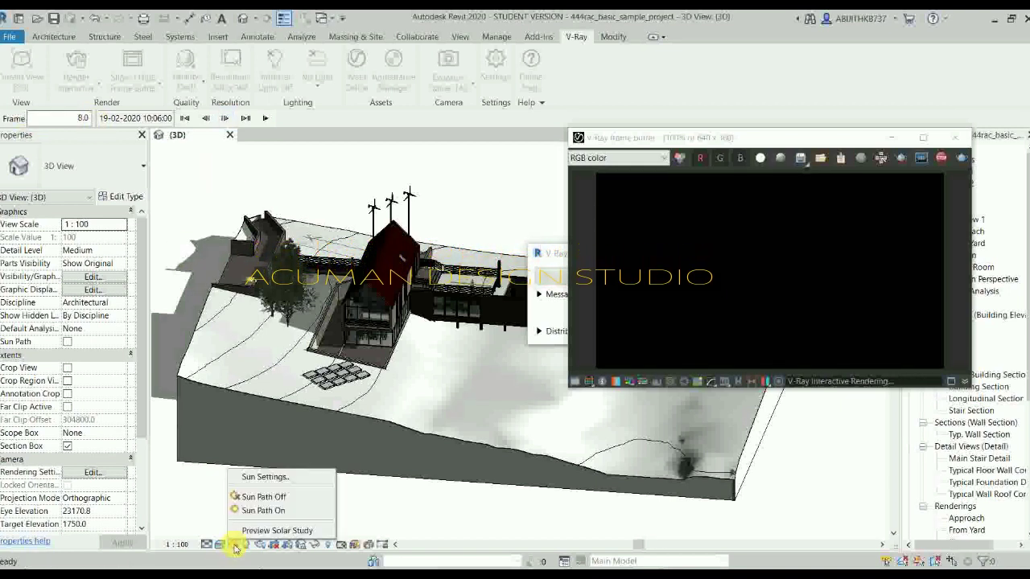
left_click(185, 196)
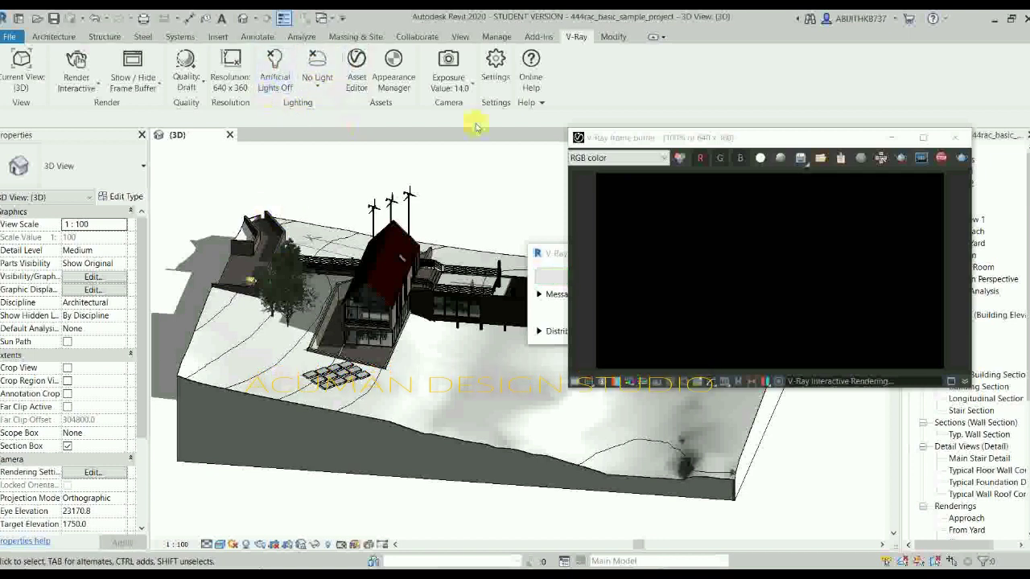
Step: Switch the scene lighting from No Light to V-Ray Sun and set the sun's intensity to 0.5
left_click(318, 84)
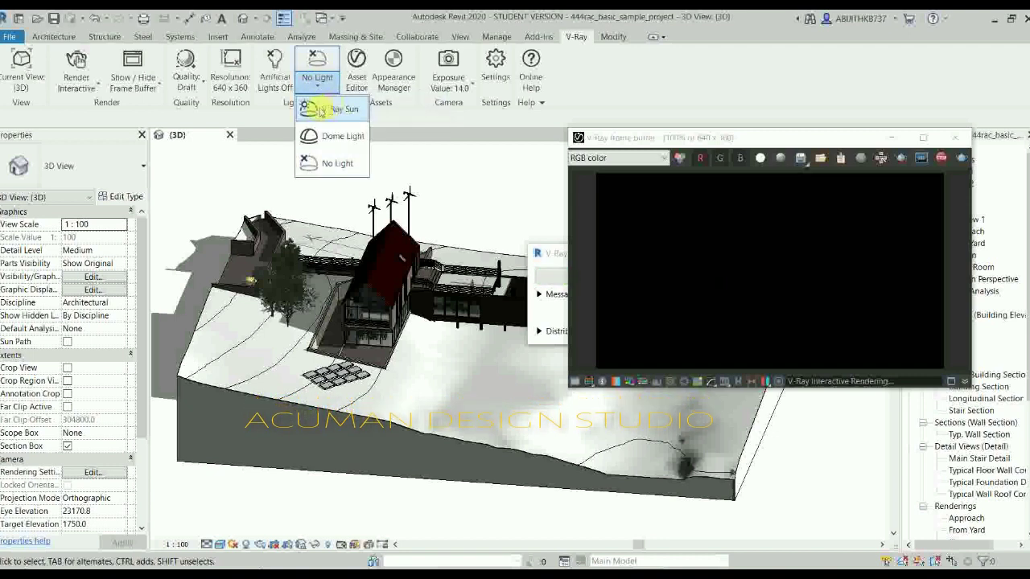
left_click(336, 110)
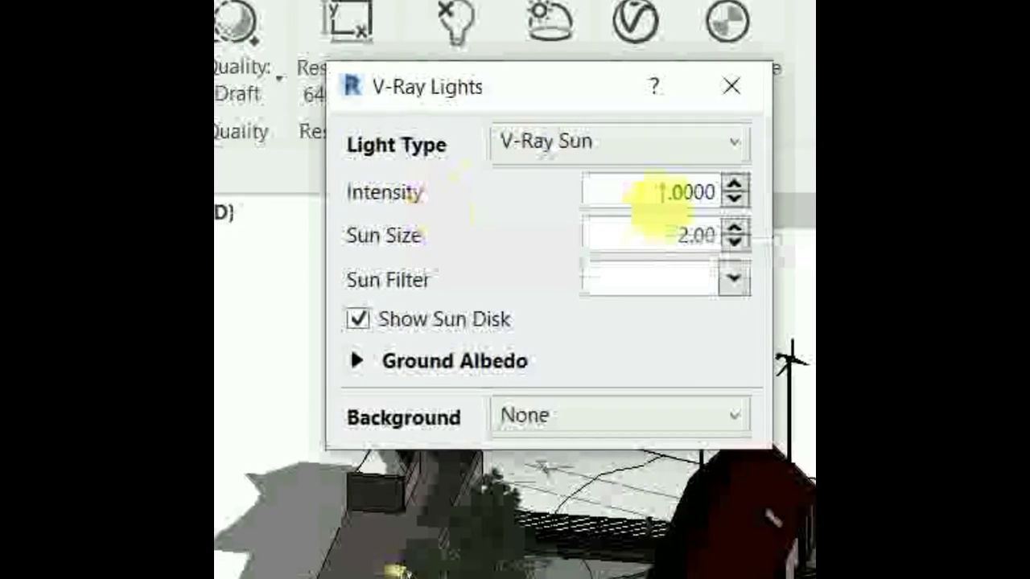
double_click(660, 193)
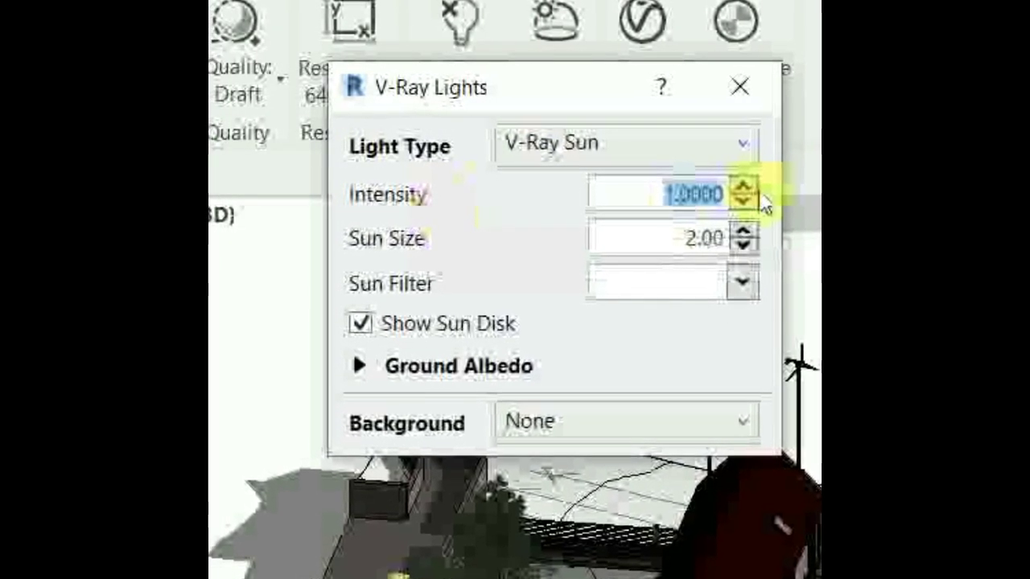
key("BackSpace")
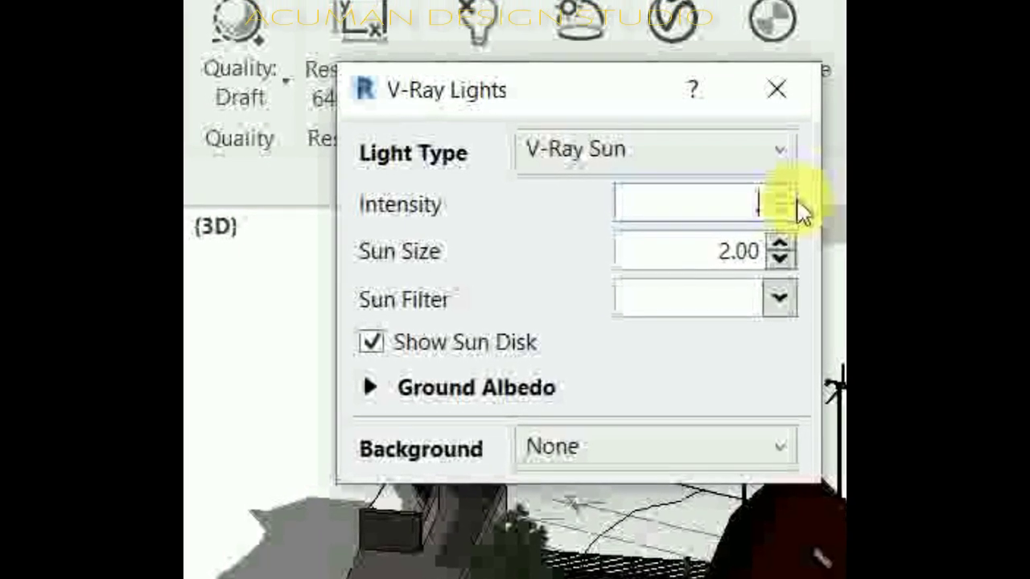
type("4")
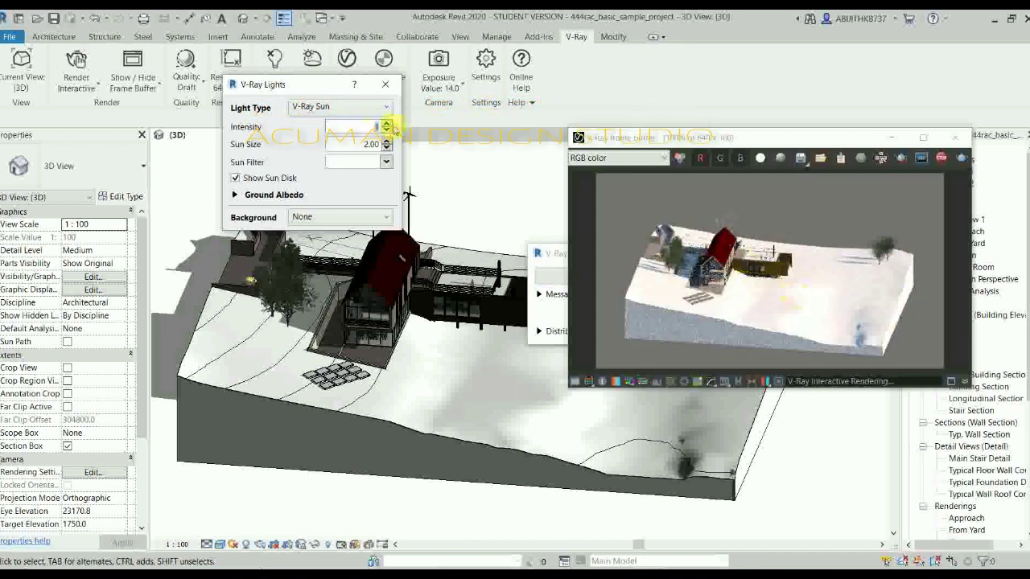
left_click(386, 130)
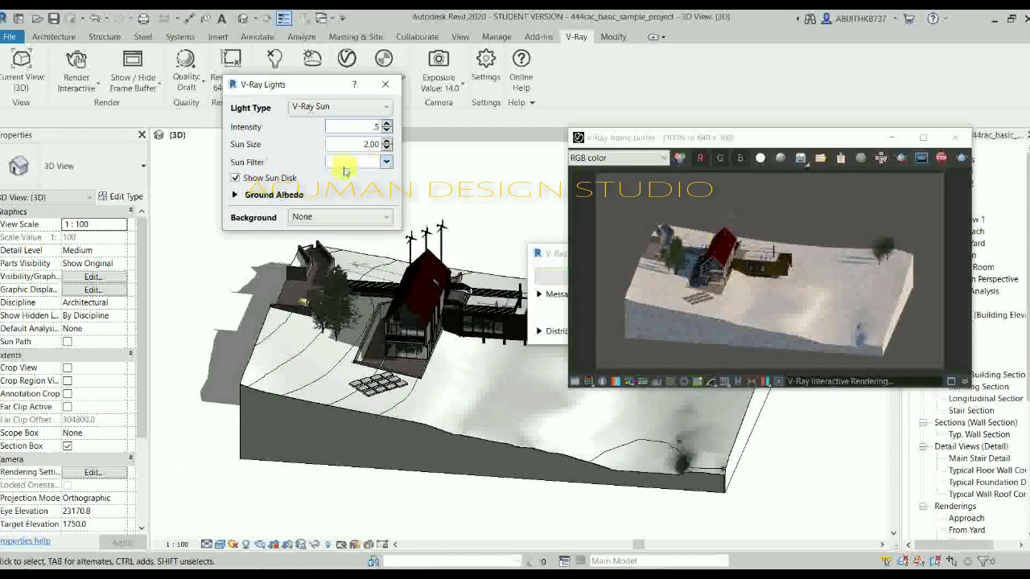
Step: Try a blue sun filter on the V-Ray Sun and set the filter colour back to white
left_click(386, 163)
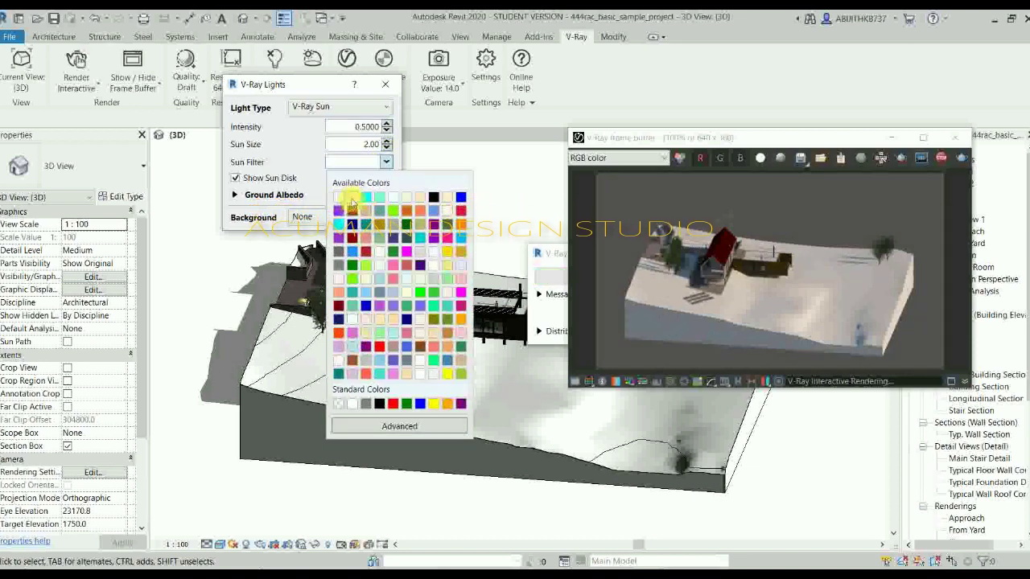
left_click(460, 199)
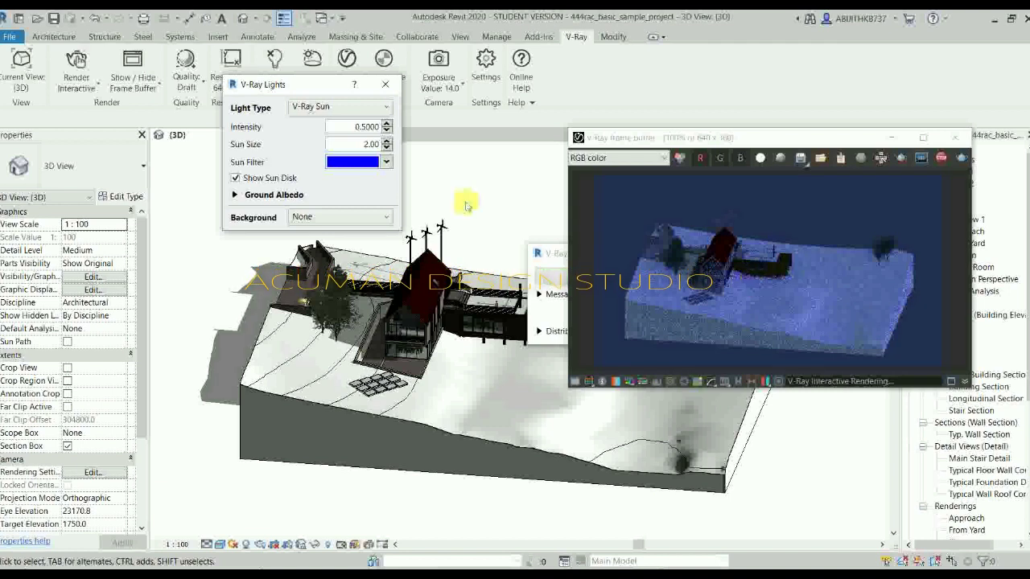
left_click(383, 162)
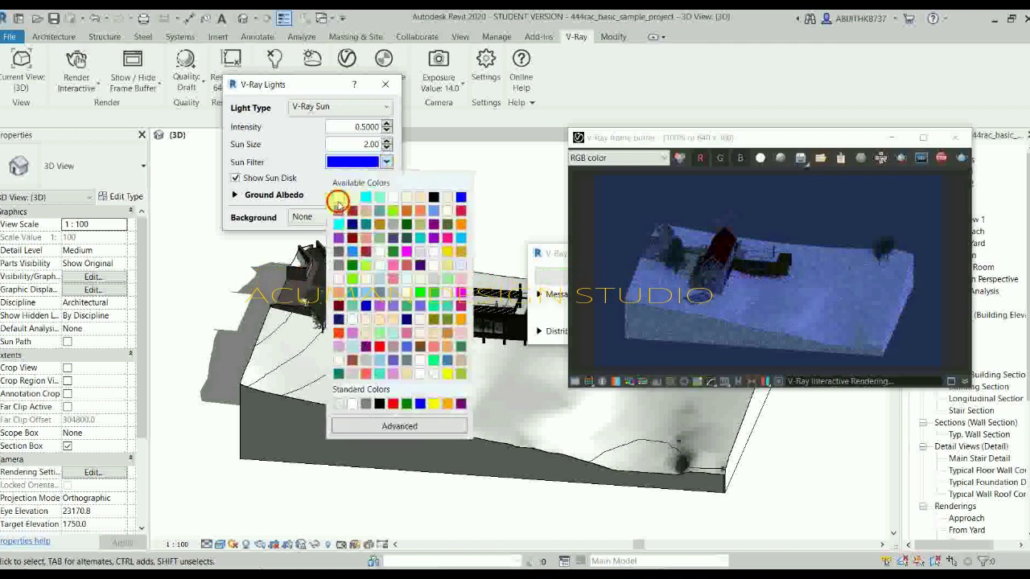
left_click(337, 200)
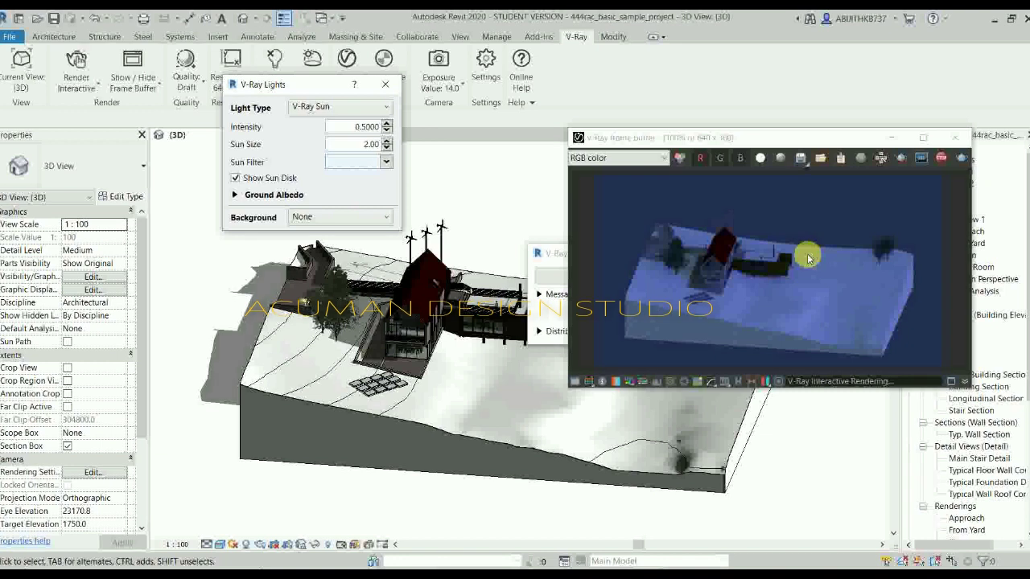